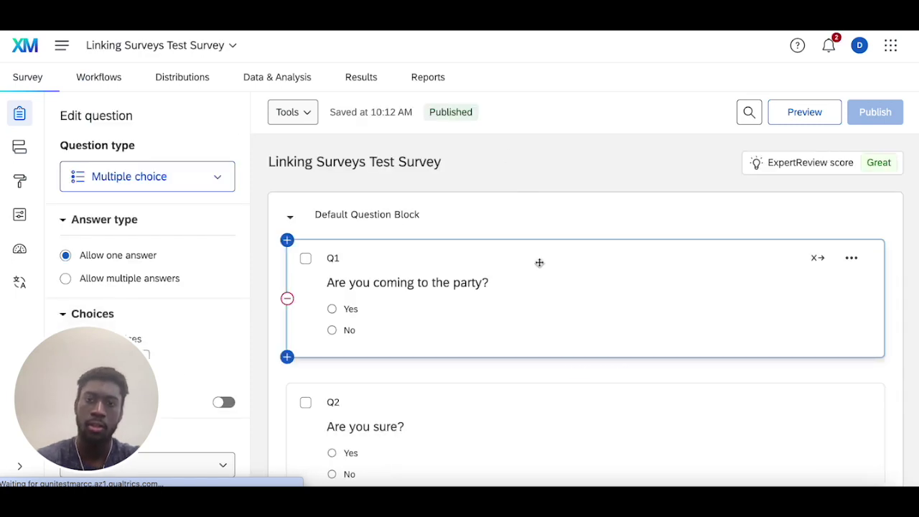
scroll(539, 263, down, 3)
click(538, 263)
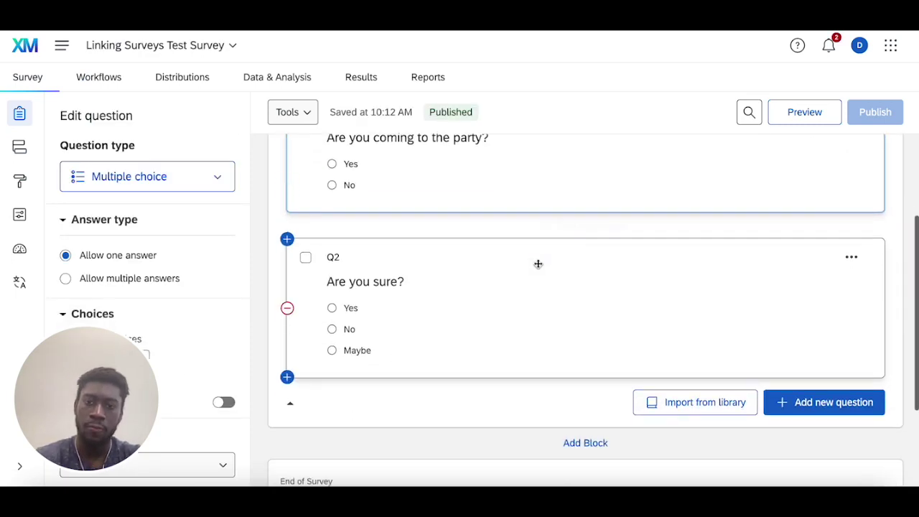
scroll(538, 265, down, 1)
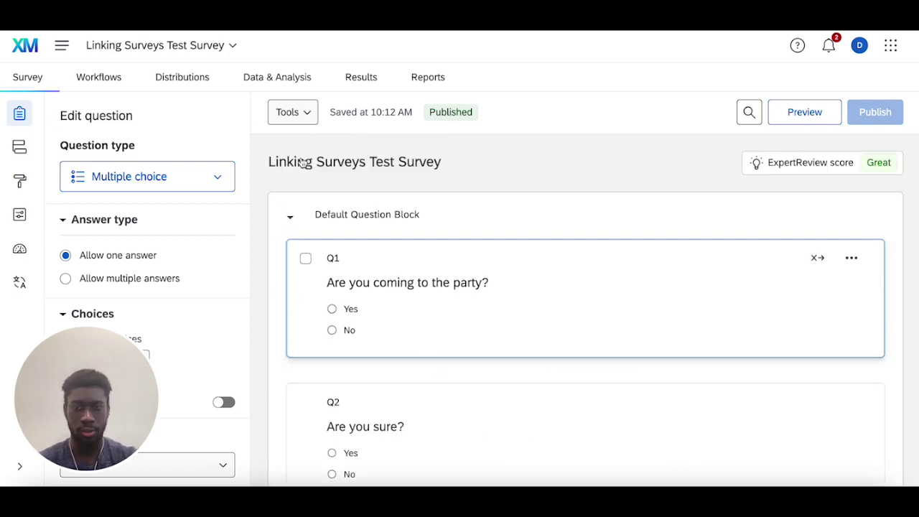
scroll(337, 375, down, 5)
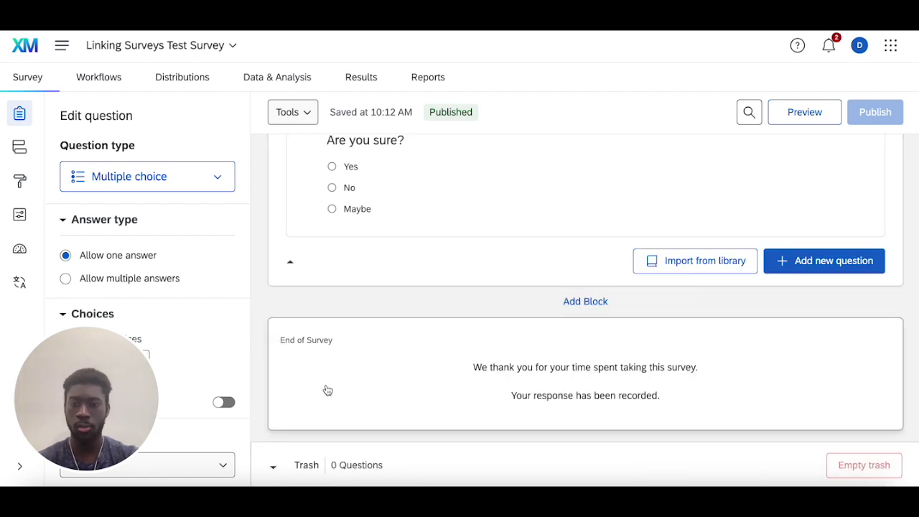
click(390, 387)
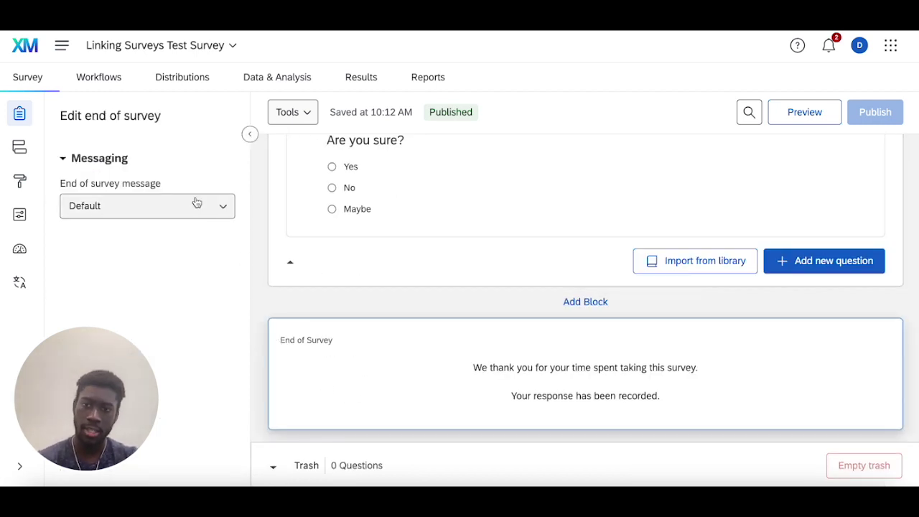
click(119, 207)
click(139, 293)
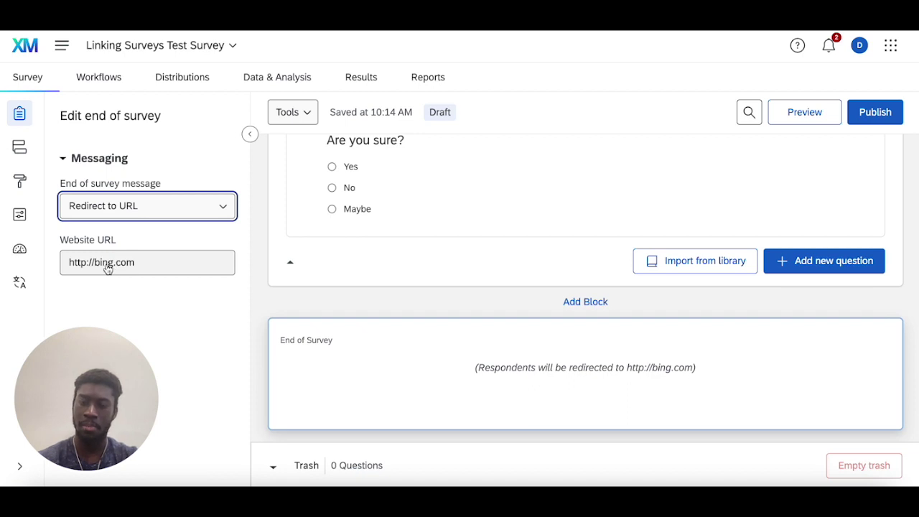
Step: Publish the survey with the end of survey redirect, keeping the description "User-published version"
scroll(302, 248, up, 5)
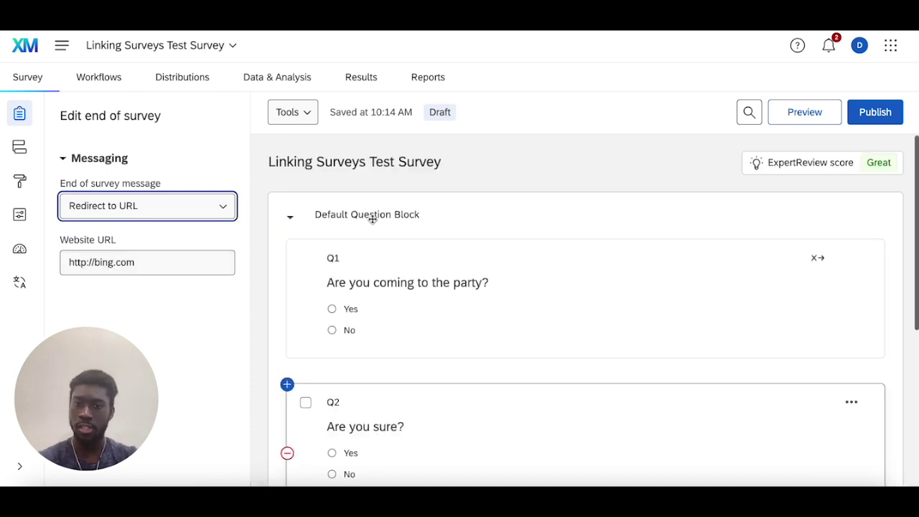
scroll(384, 244, down, 4)
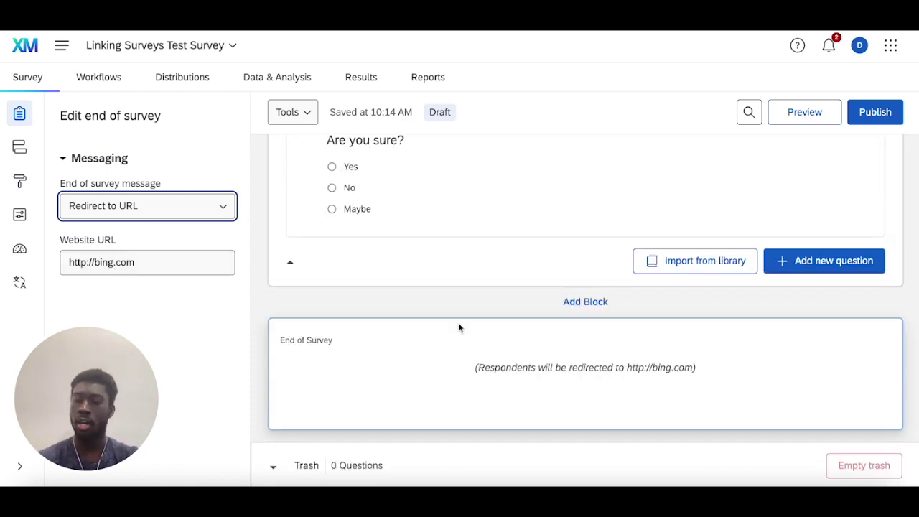
click(875, 112)
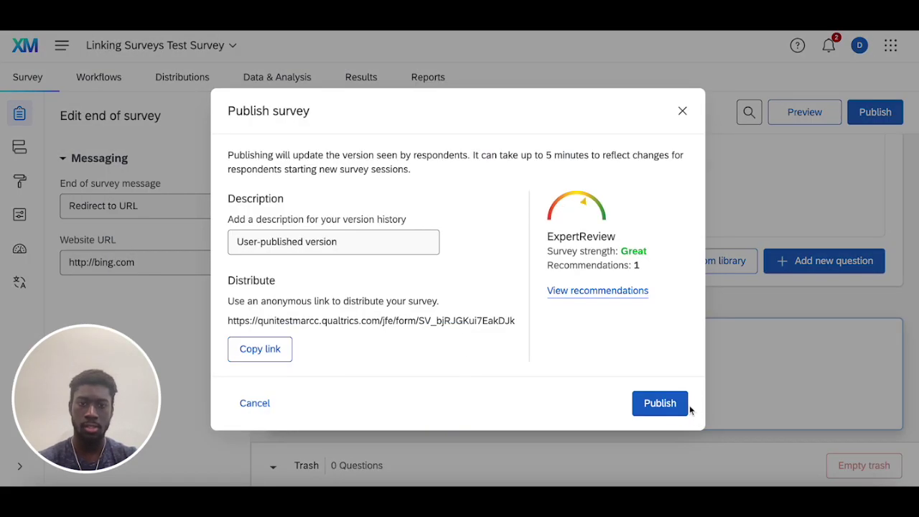
click(689, 405)
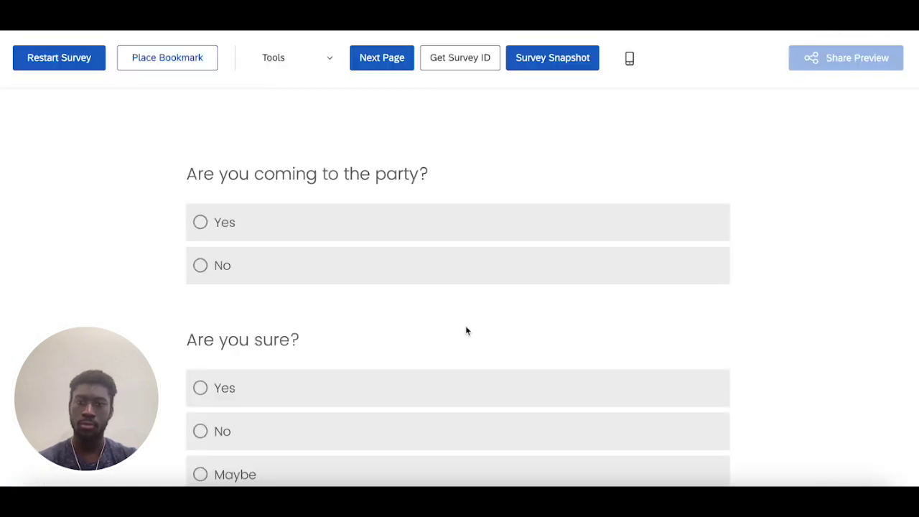
Step: Test the survey preview by answering Yes to both questions and submitting the responses
click(333, 223)
scroll(351, 270, down, 2)
click(351, 270)
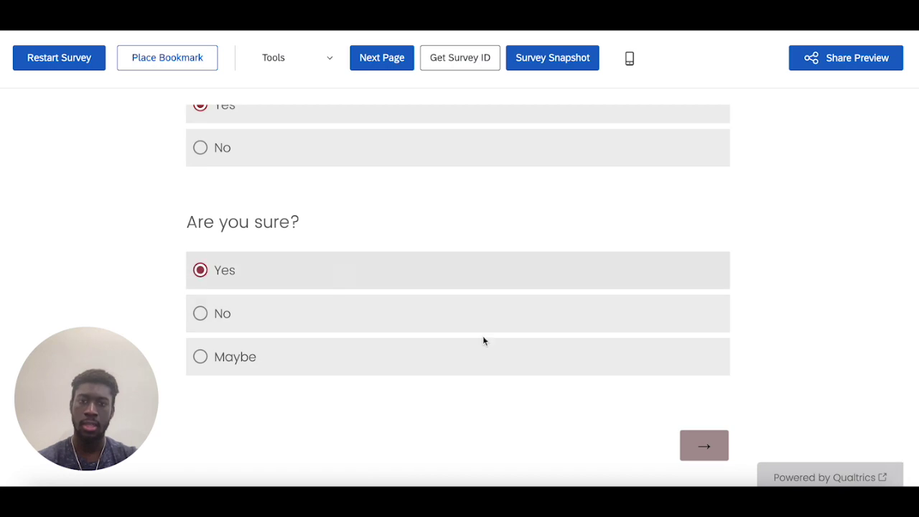
click(702, 444)
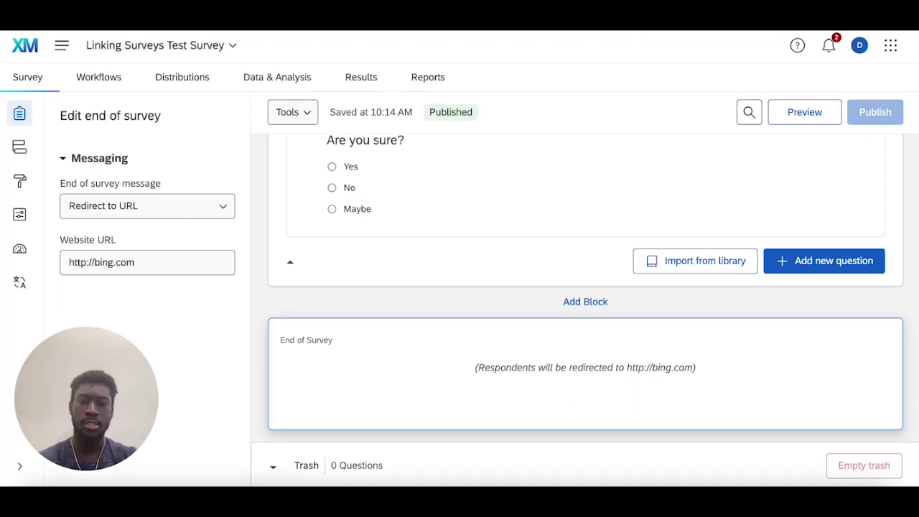
Step: Add skip logic to Q1 that goes to End of Survey if No is selected, and publish the survey
scroll(459, 402, up, 1)
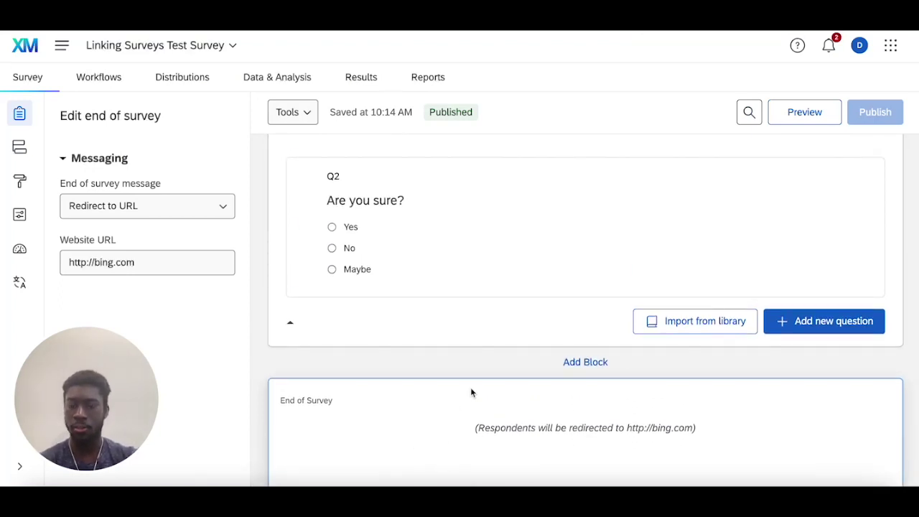
scroll(487, 404, up, 4)
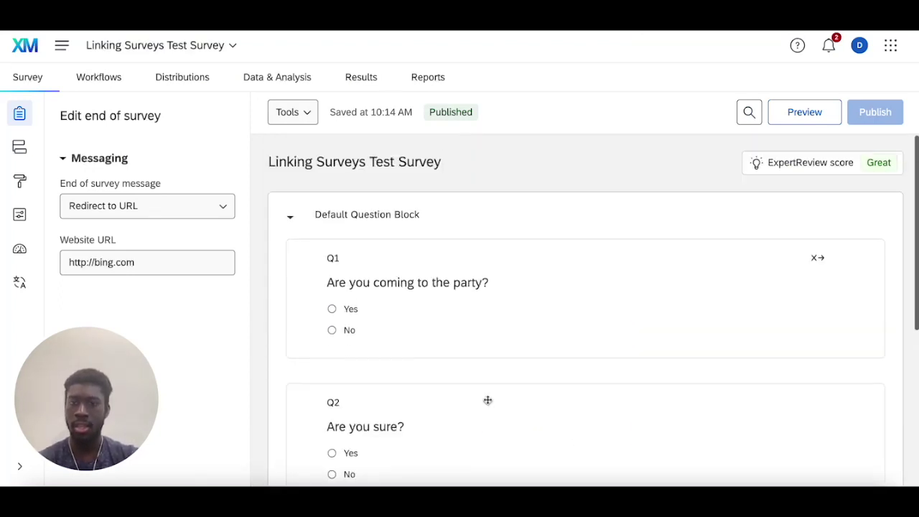
click(634, 259)
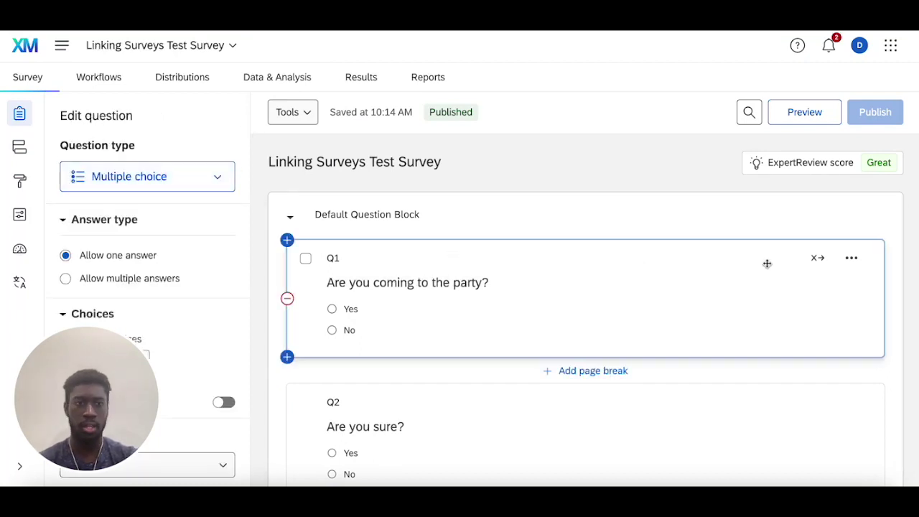
scroll(223, 244, down, 10)
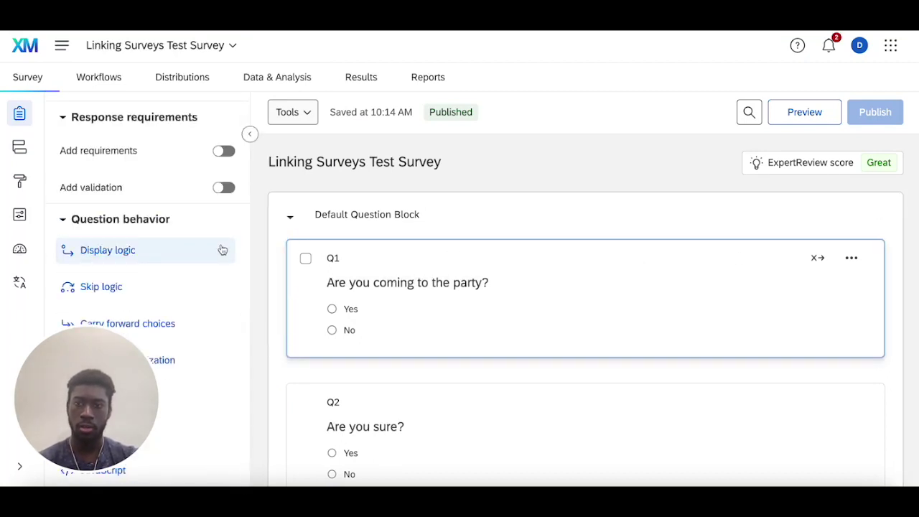
click(155, 287)
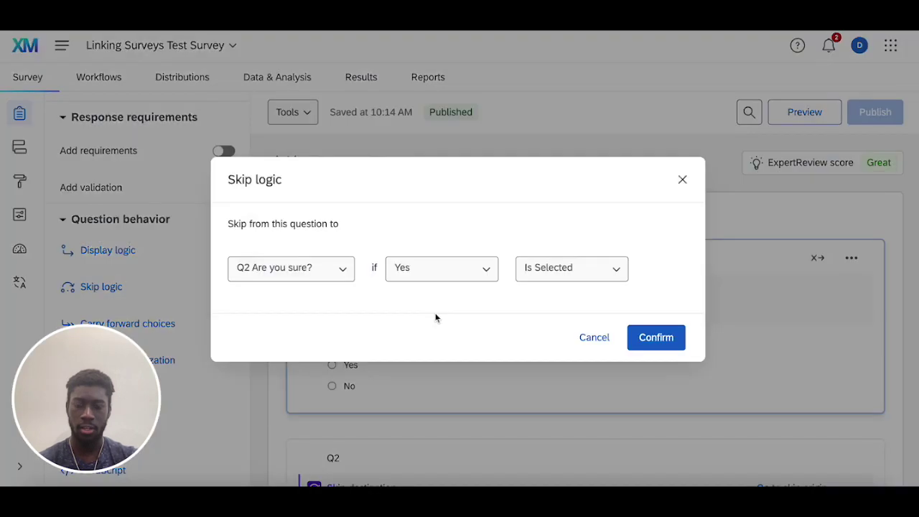
click(417, 275)
click(420, 330)
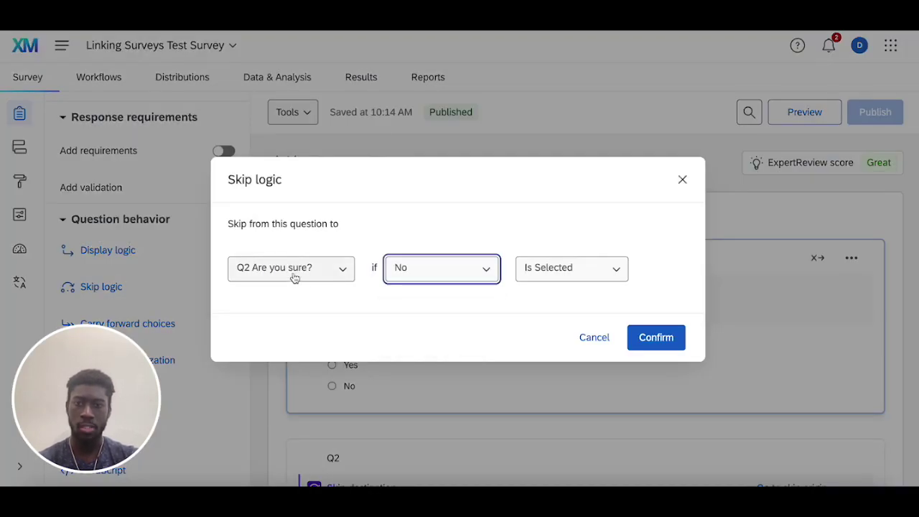
click(293, 275)
click(297, 359)
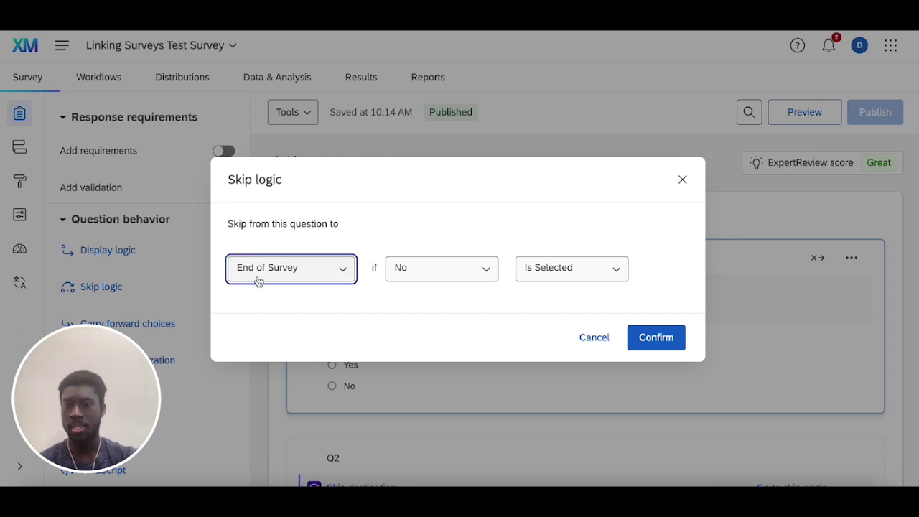
click(677, 335)
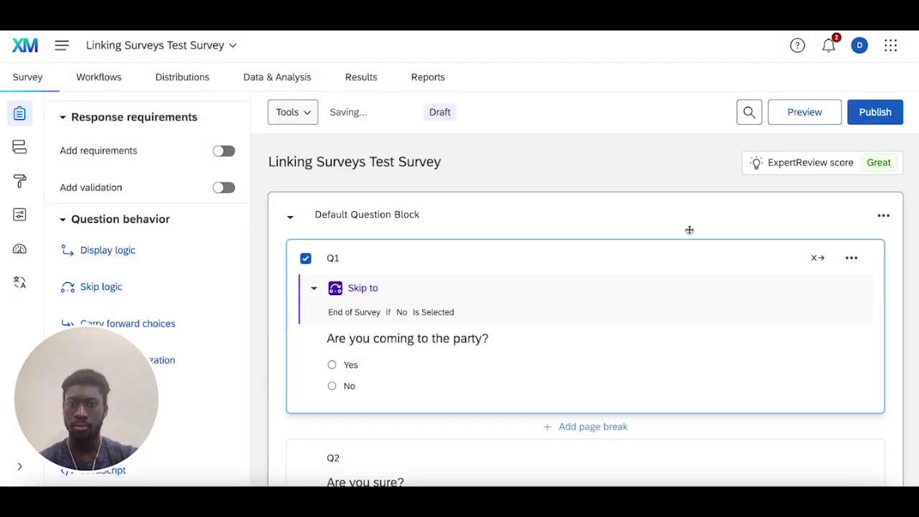
click(882, 120)
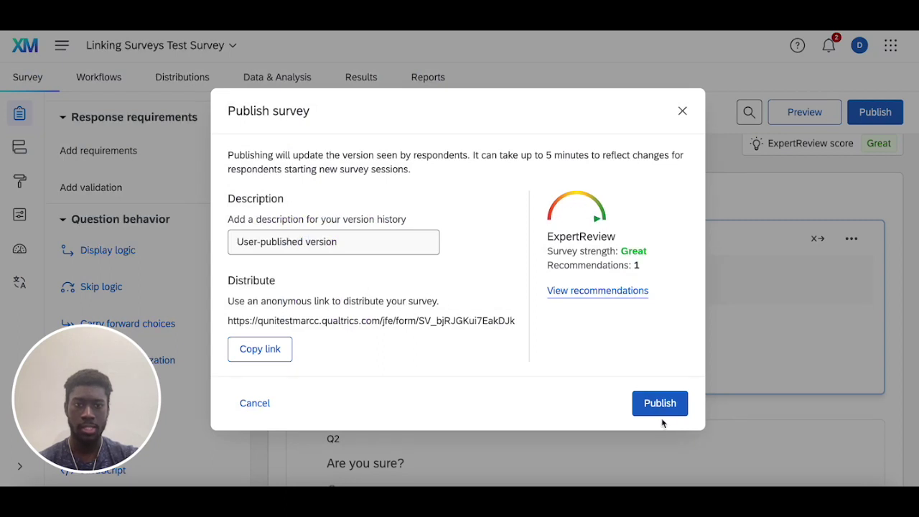
click(661, 412)
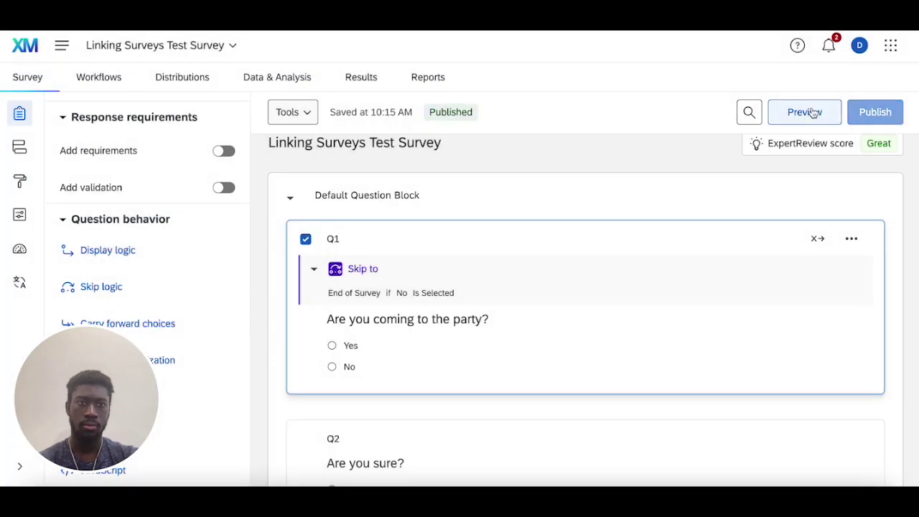
Step: Preview the survey, answer No to "Are you coming to the party?" and submit it
click(807, 112)
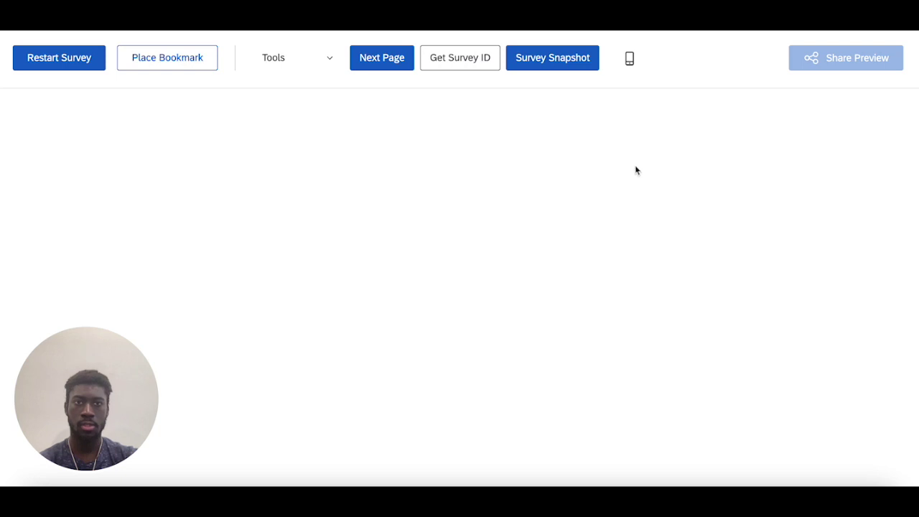
click(488, 264)
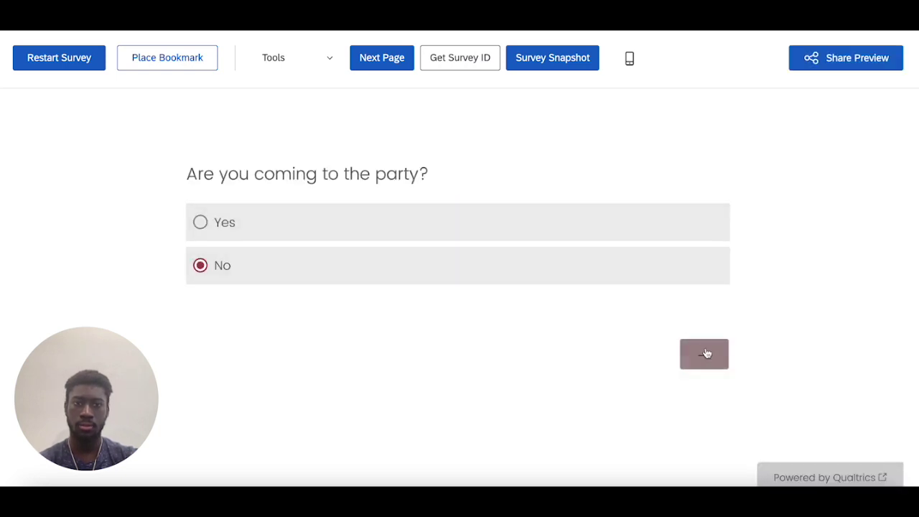
click(705, 353)
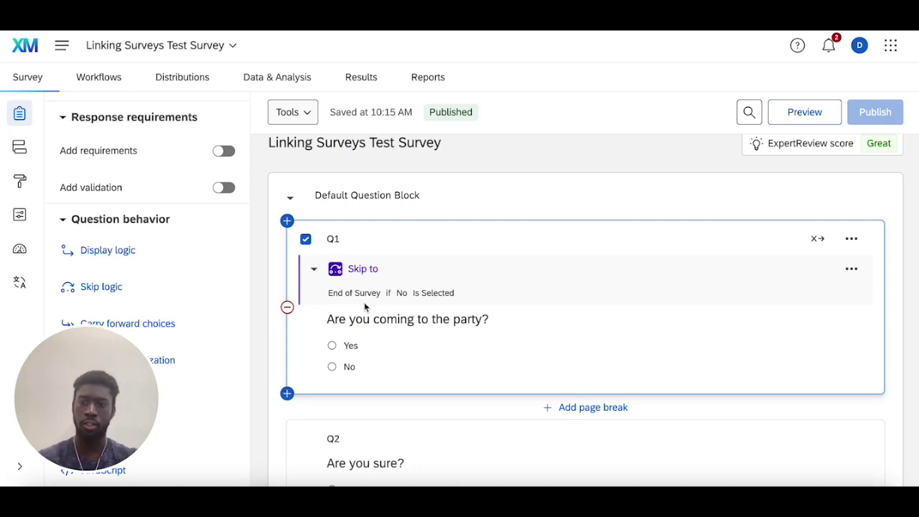
Step: Add an End of Survey element below the Default Question Block in the survey flow
click(19, 147)
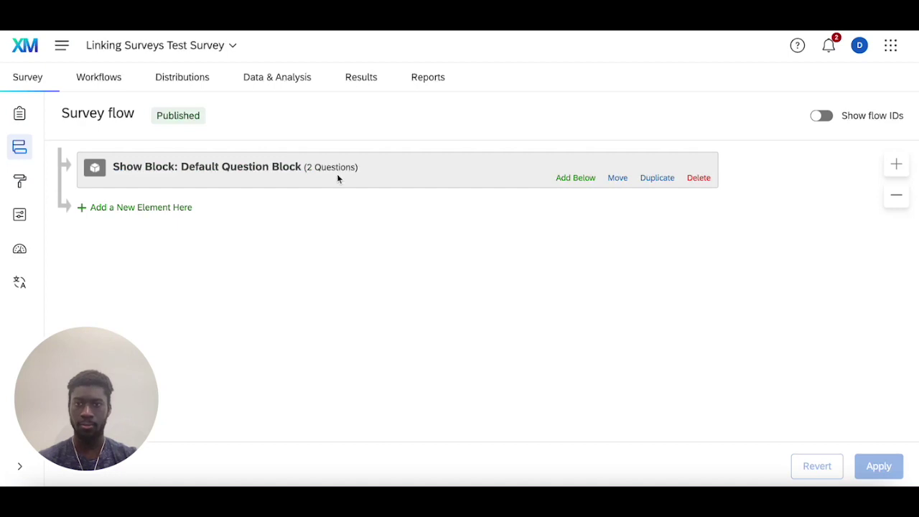
click(329, 167)
click(150, 307)
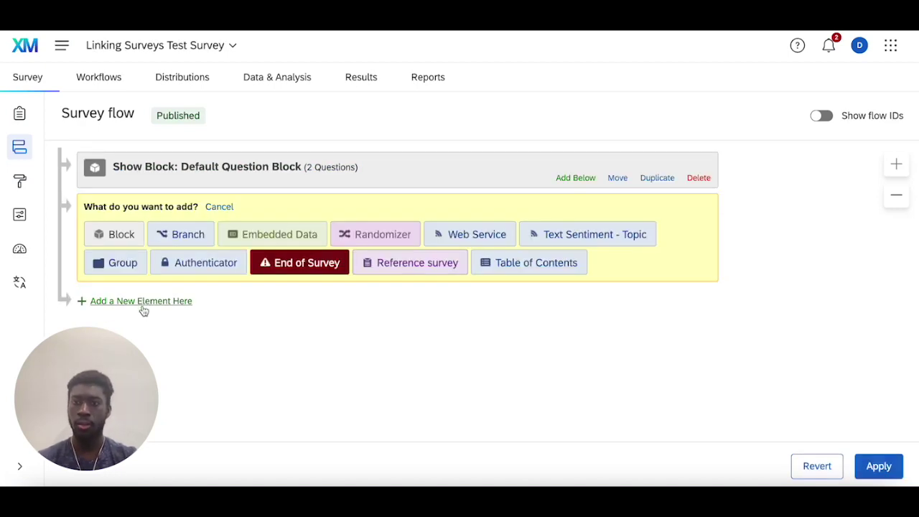
click(314, 265)
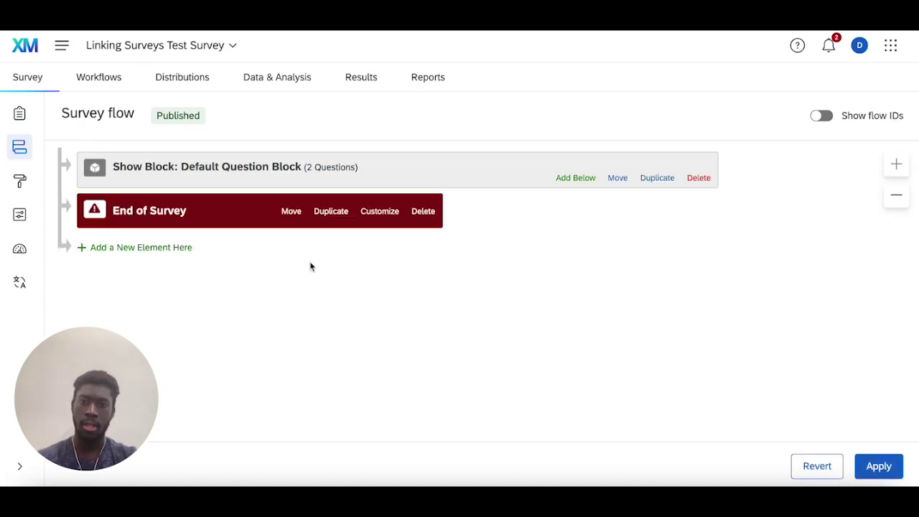
click(379, 211)
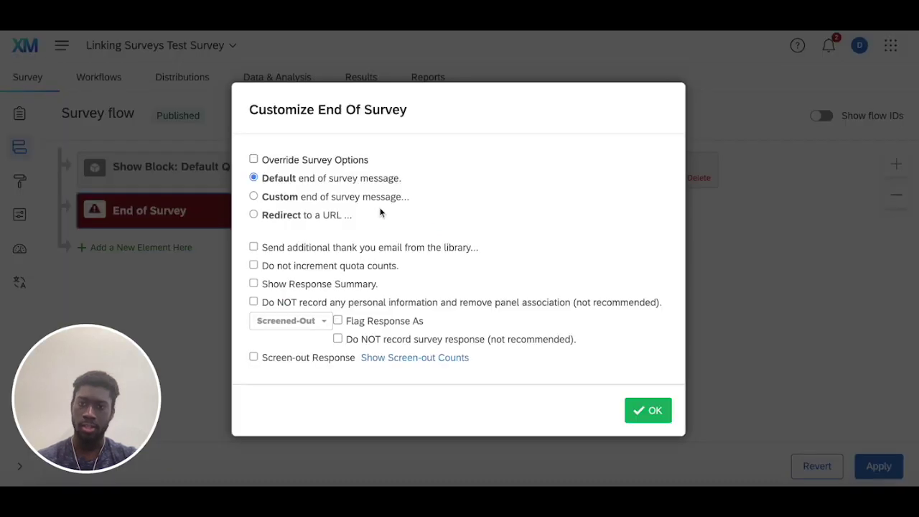
click(252, 161)
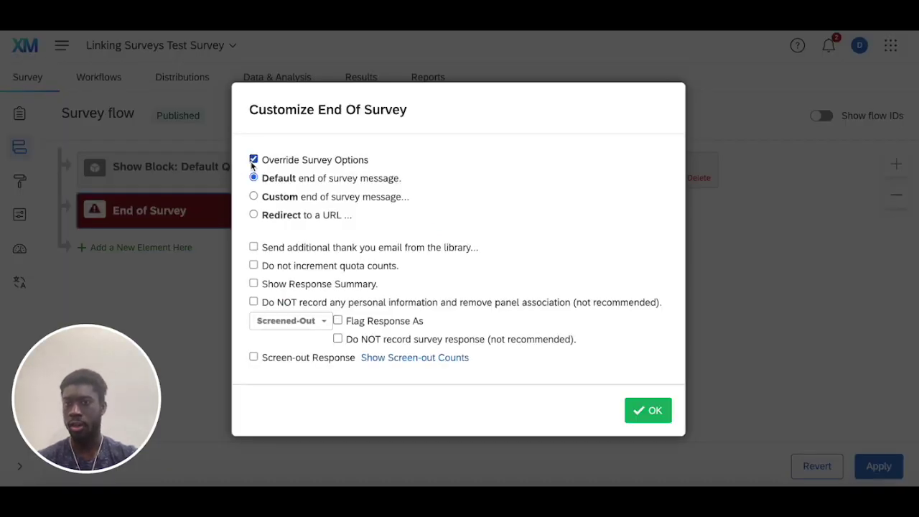
click(253, 214)
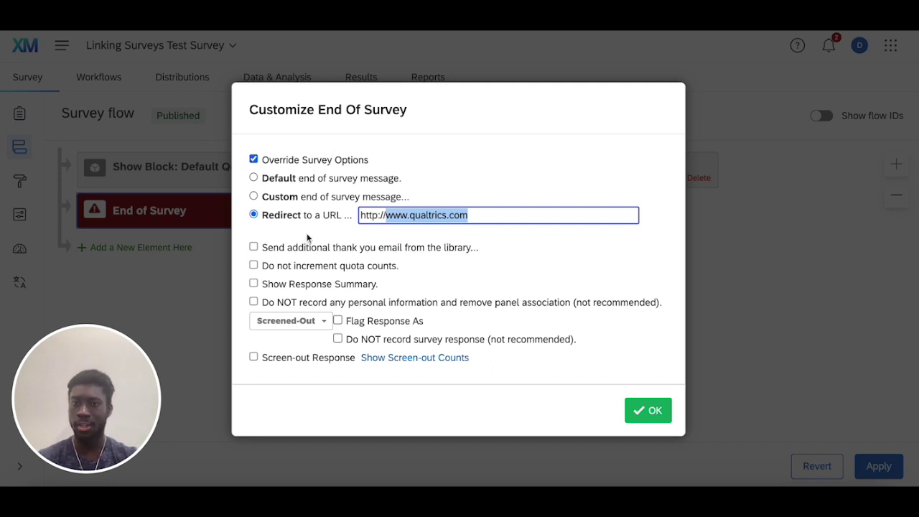
click(650, 410)
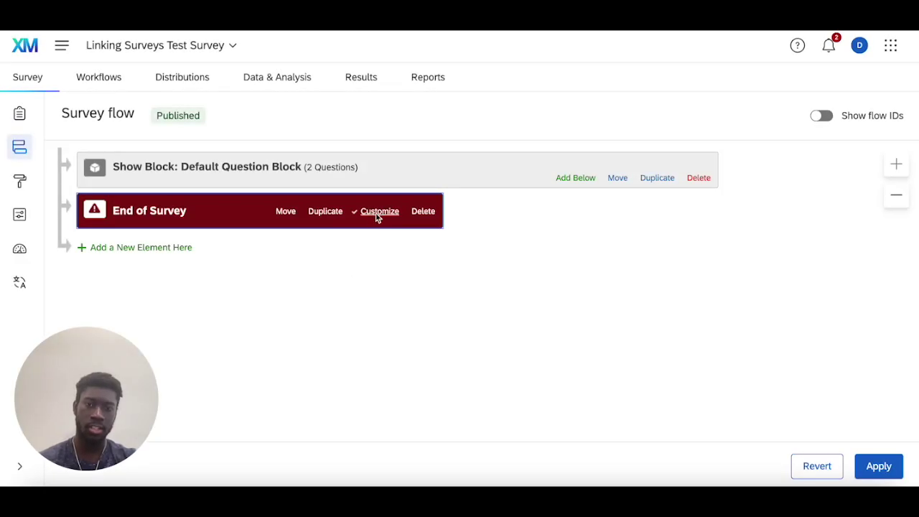
click(880, 466)
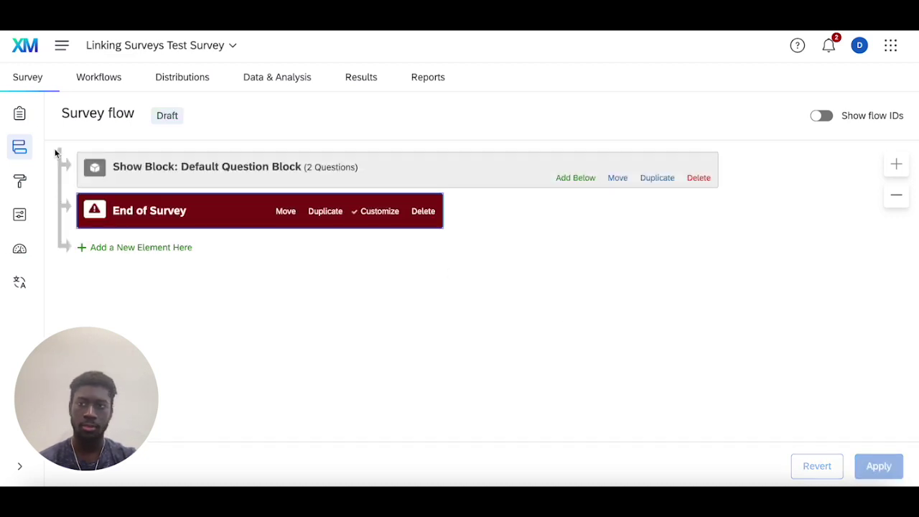
Step: Return to the survey builder and publish the survey with the customized End of Survey element
click(20, 114)
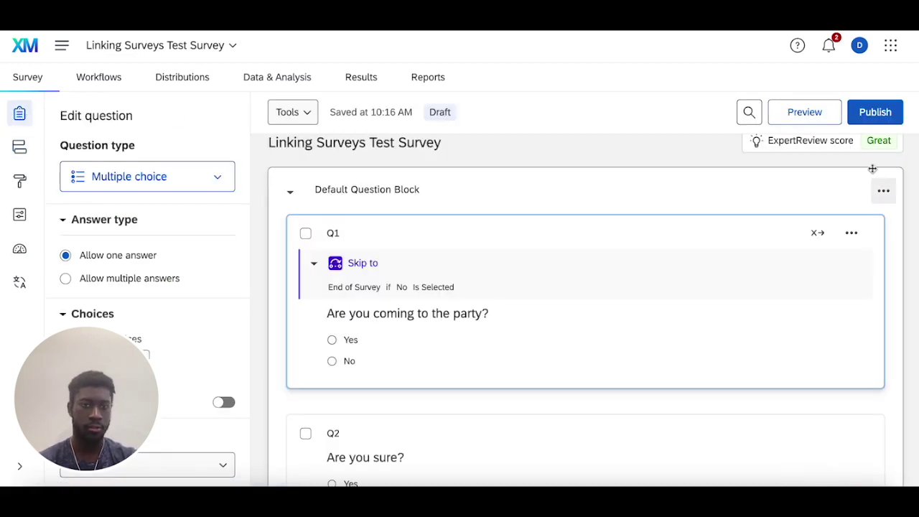
click(873, 111)
click(659, 402)
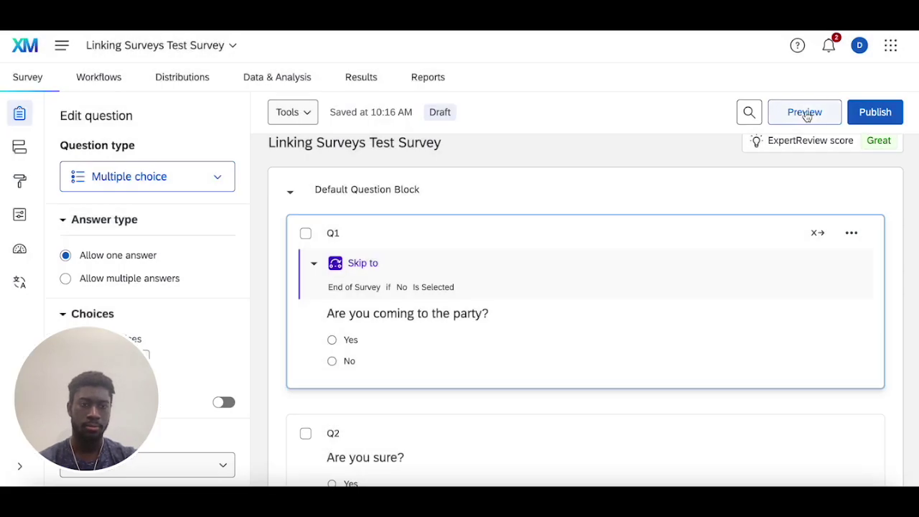
Step: Preview the survey, answer Yes to both "Are you coming to the party?" and "Are you sure?", and submit it
click(804, 112)
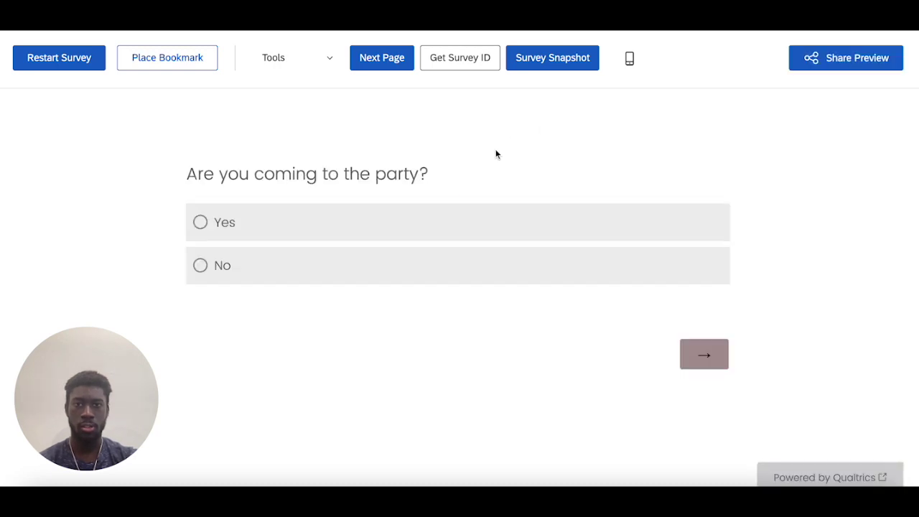
click(371, 234)
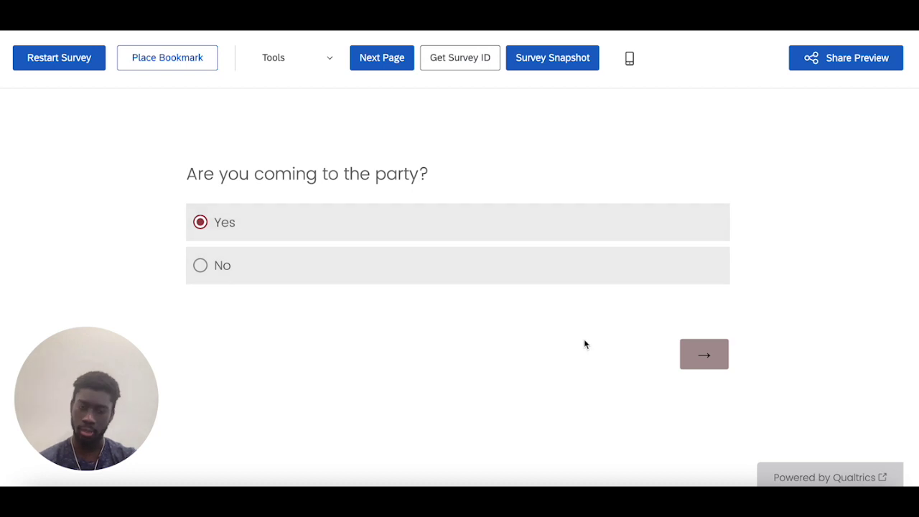
click(702, 355)
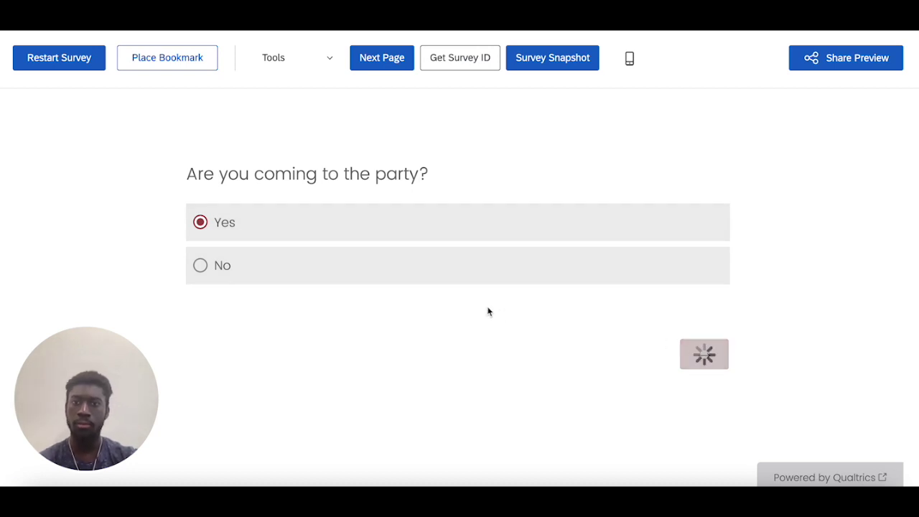
click(386, 240)
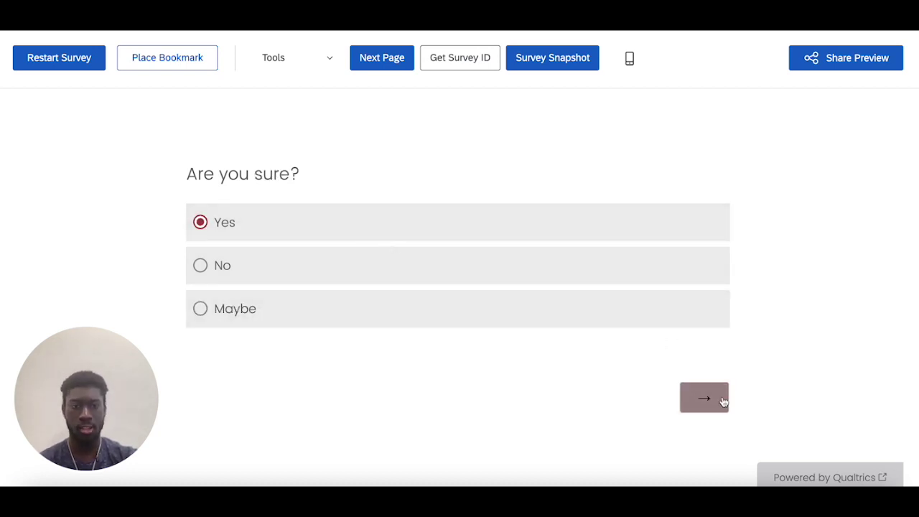
click(717, 401)
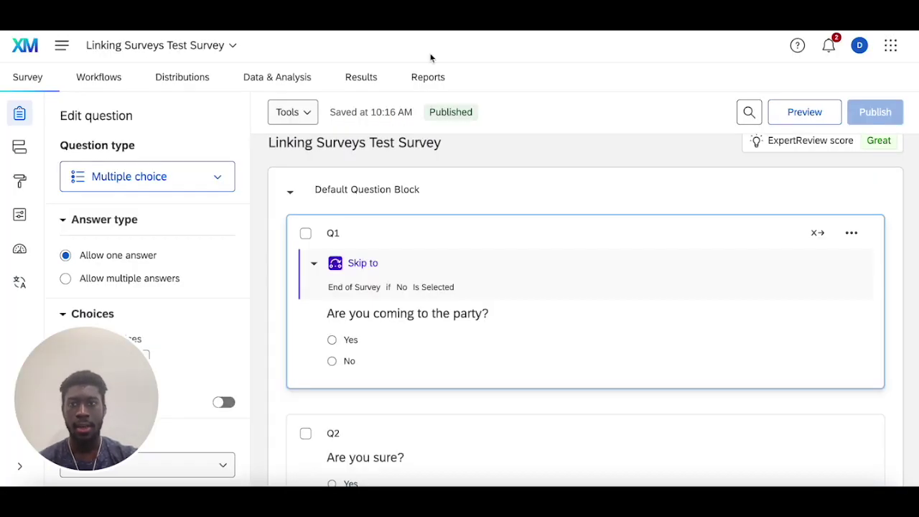
Step: In the survey flow, add a branch below the Default Question Block, nest the End of Survey element under it, and duplicate the branch
click(21, 147)
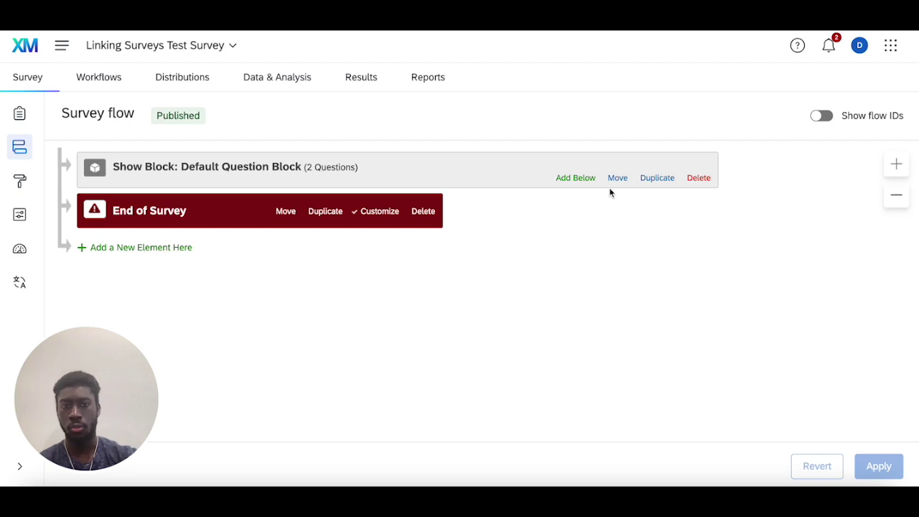
click(576, 177)
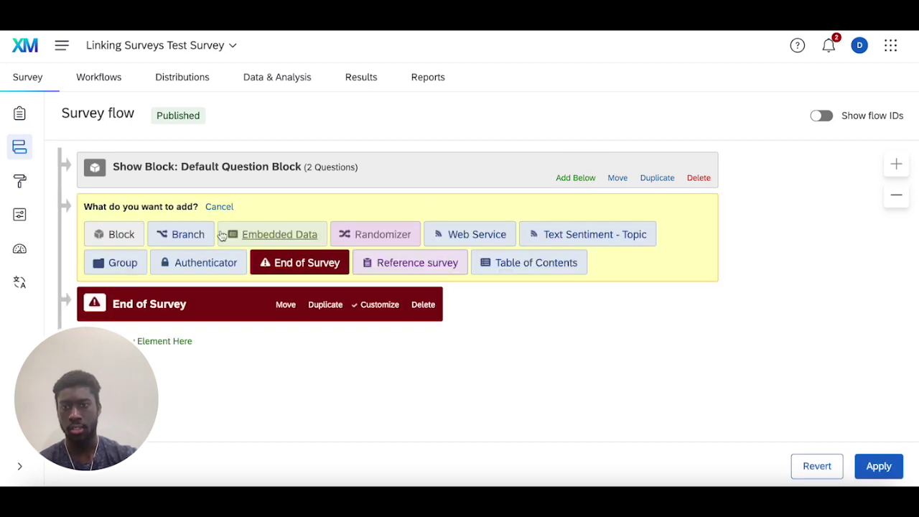
click(209, 237)
drag(285, 294, 282, 257)
click(574, 224)
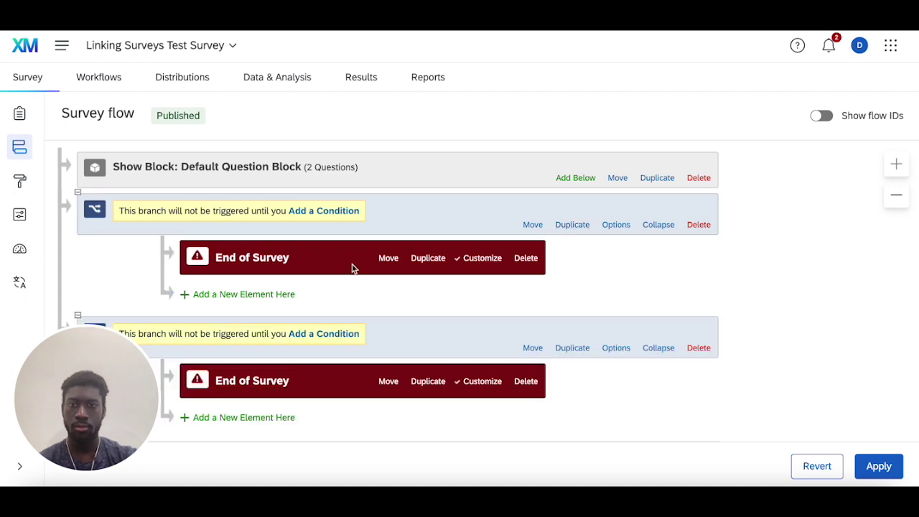
Step: Set the first branch's condition to question Q2 "Are you sure?" with Yes Is Selected
click(305, 211)
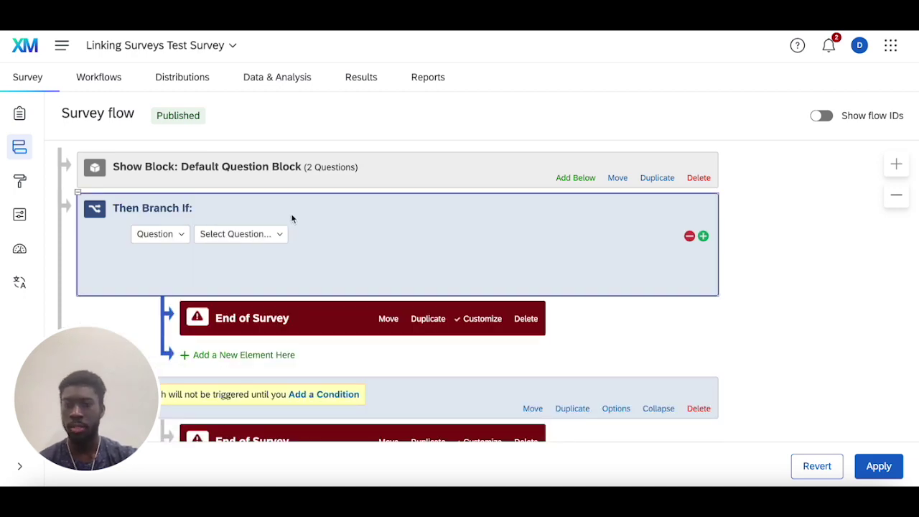
click(175, 236)
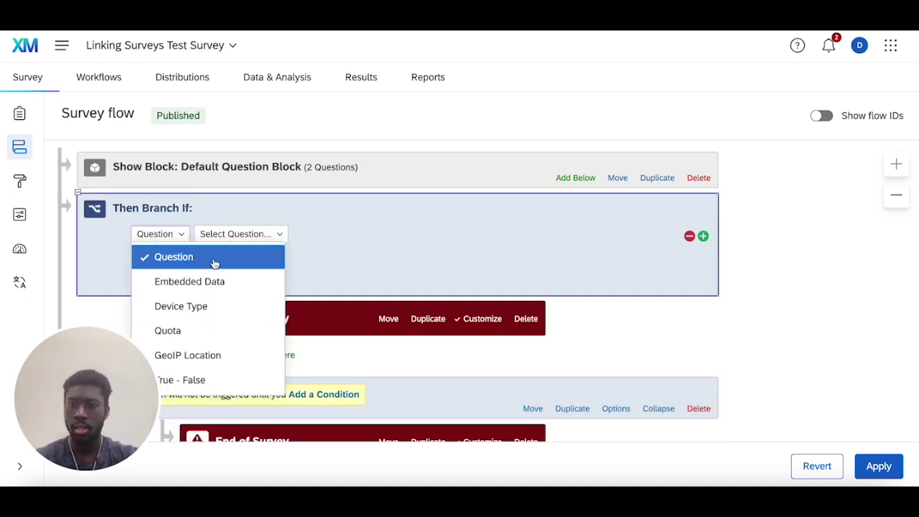
click(215, 256)
click(241, 237)
click(275, 330)
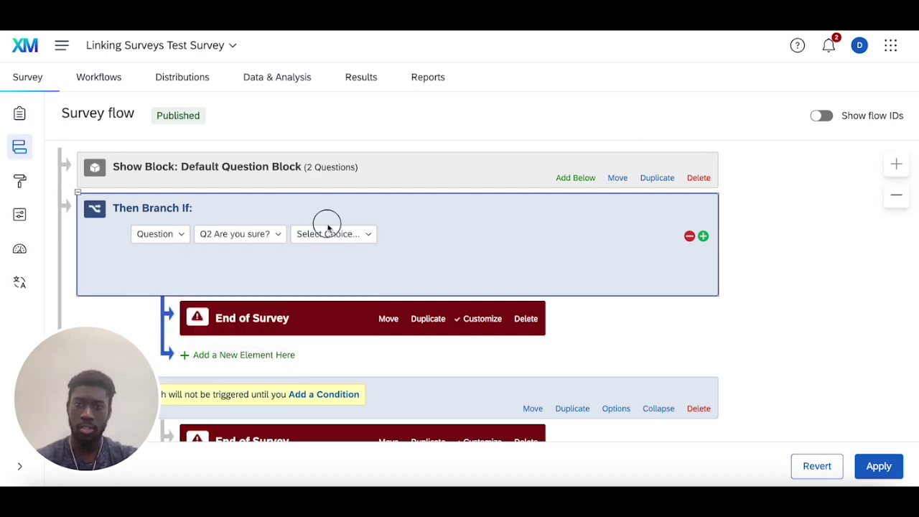
click(325, 236)
click(333, 304)
scroll(341, 301, down, 3)
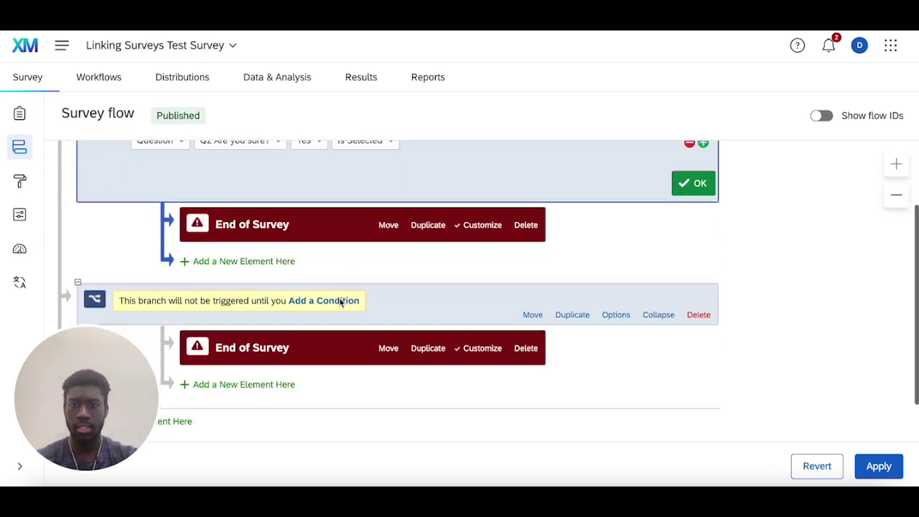
click(696, 185)
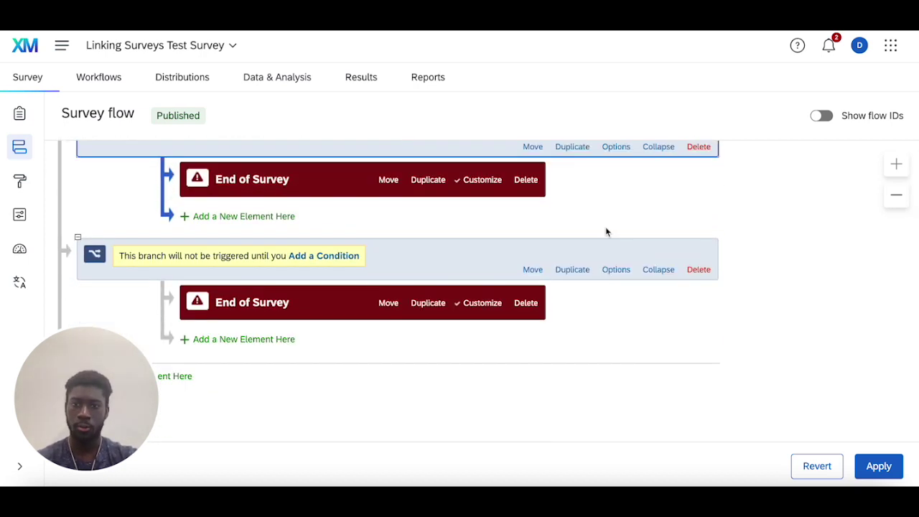
Step: Set the second branch's condition to question Q2 "Are you sure?" with No Is Selected
click(326, 256)
click(213, 282)
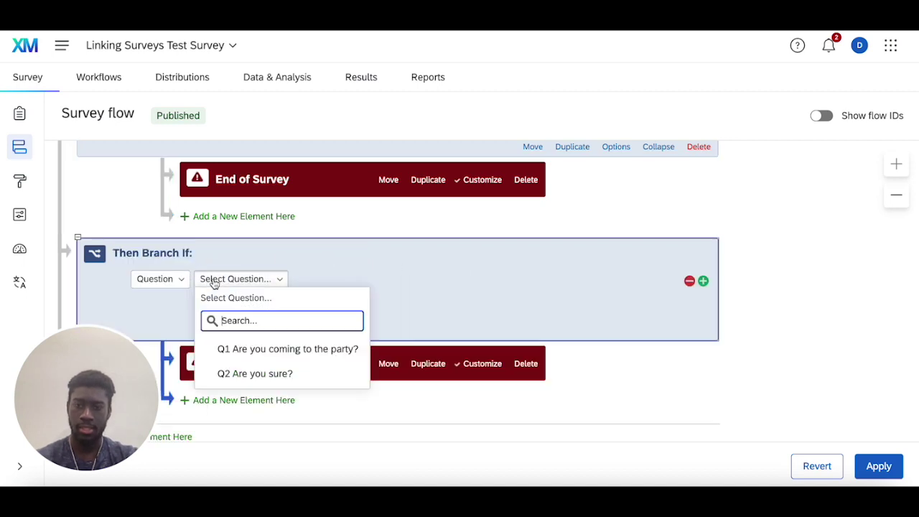
click(265, 374)
click(333, 278)
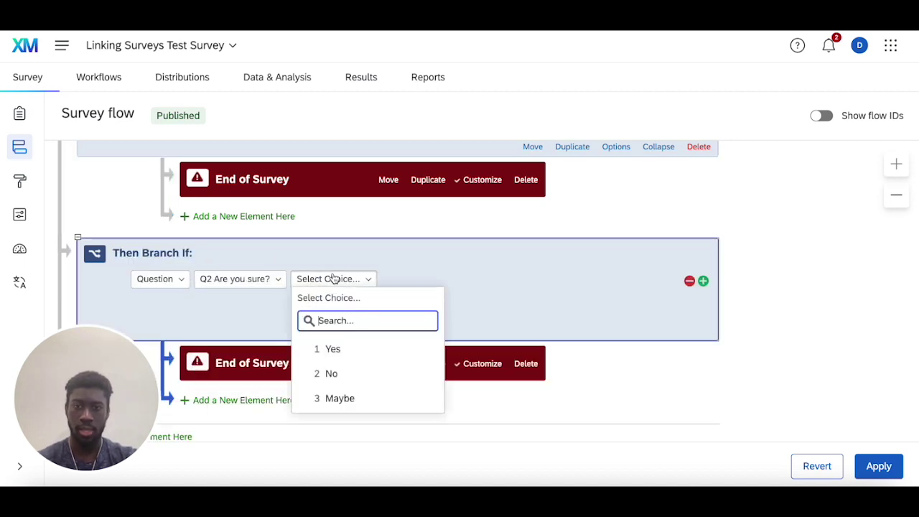
click(378, 378)
click(479, 364)
double_click(423, 215)
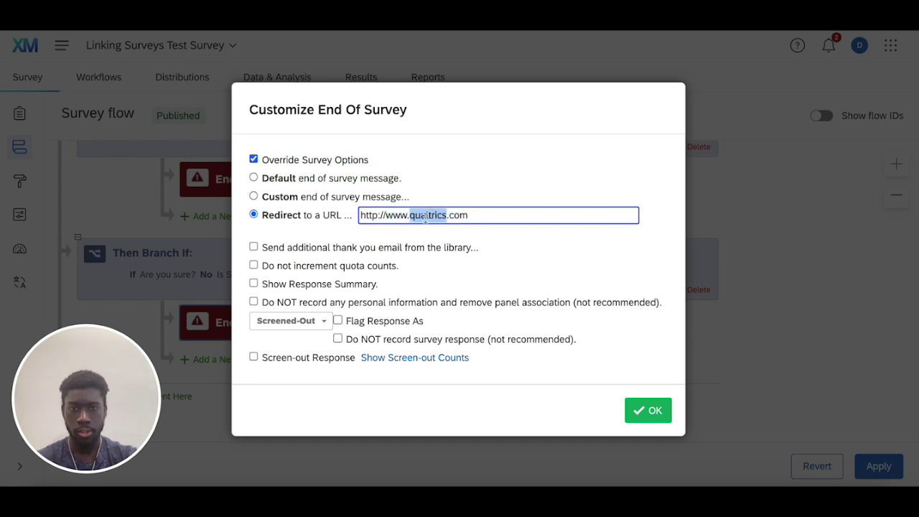
text(google)
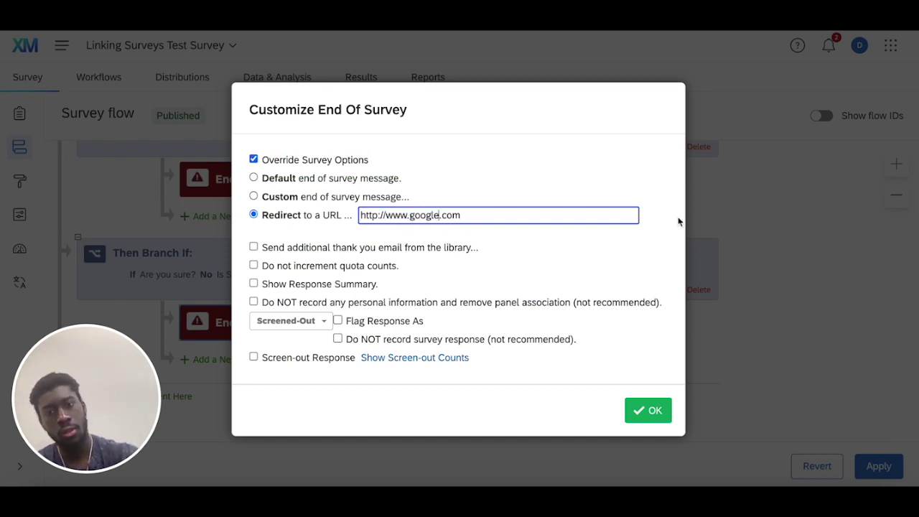
click(646, 422)
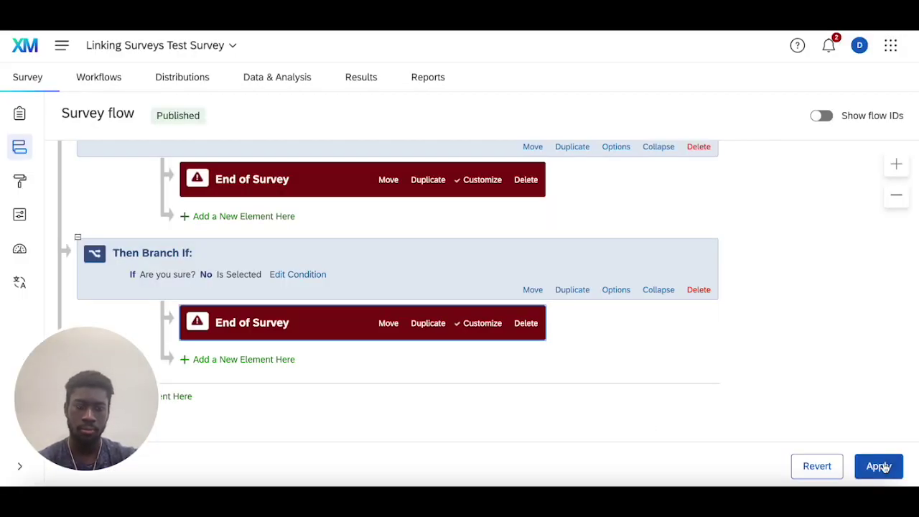
click(880, 465)
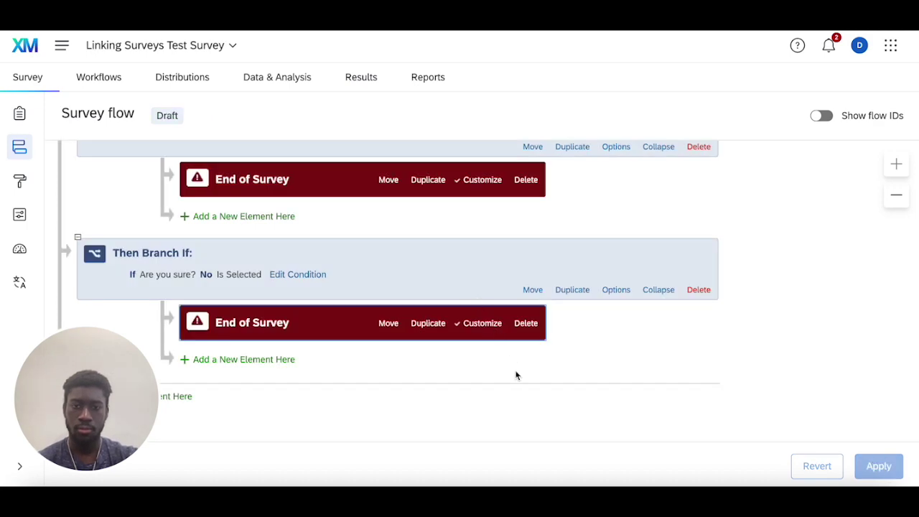
Step: Return to the survey builder and publish the survey with the branched End of Survey elements
click(21, 115)
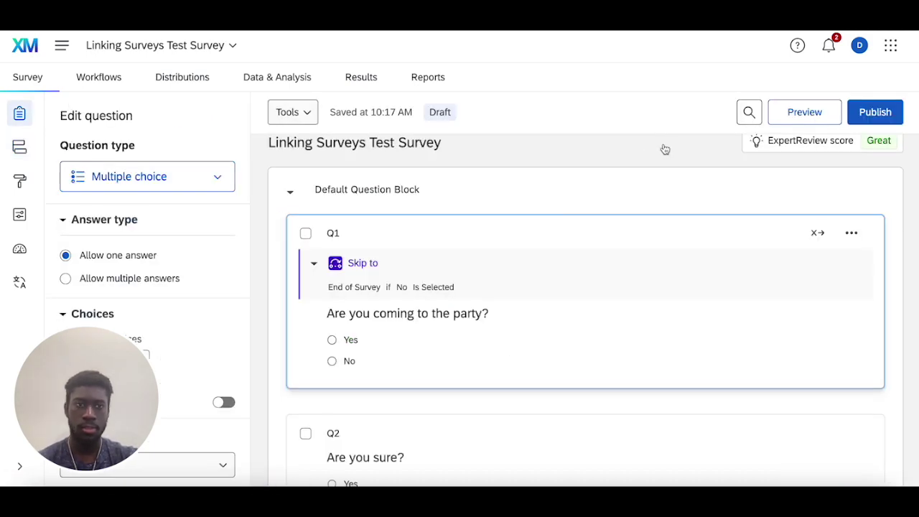
click(875, 112)
click(659, 402)
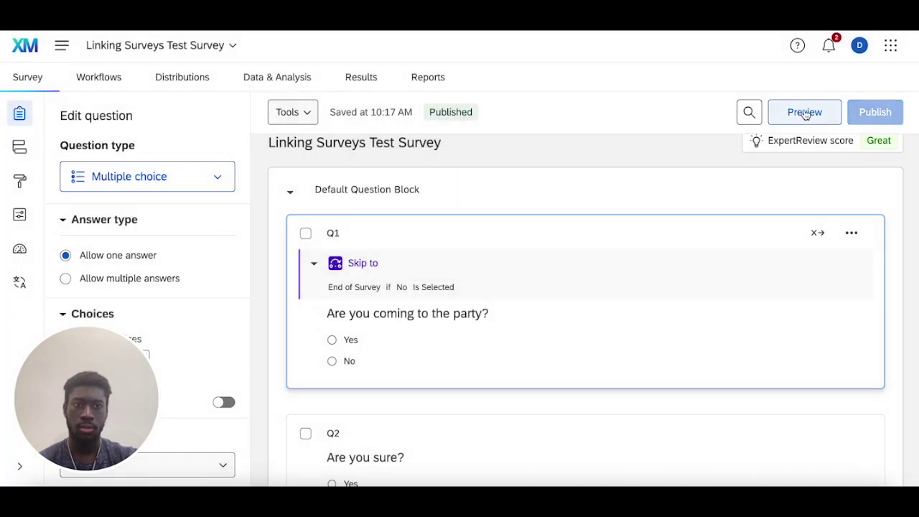
Step: Preview the survey, answer Yes to "Are you coming to the party?" and No to "Are you sure?", and submit it
click(803, 113)
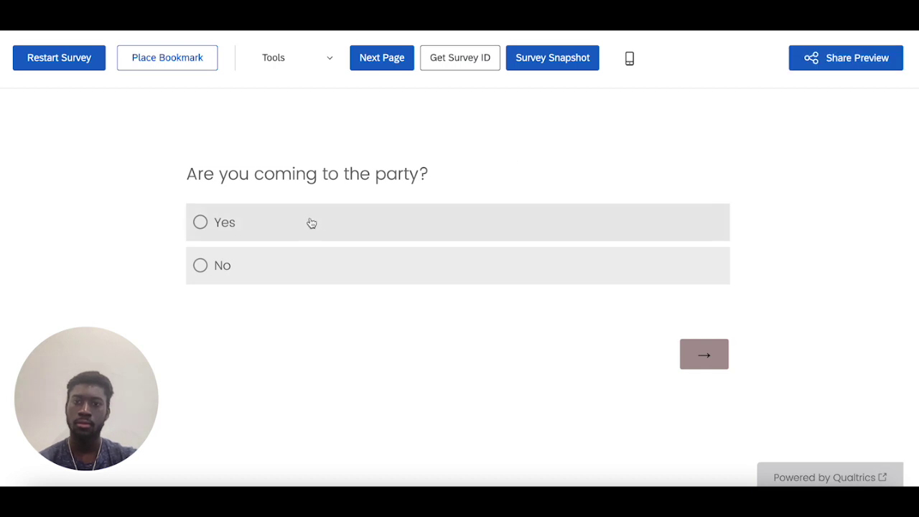
click(301, 226)
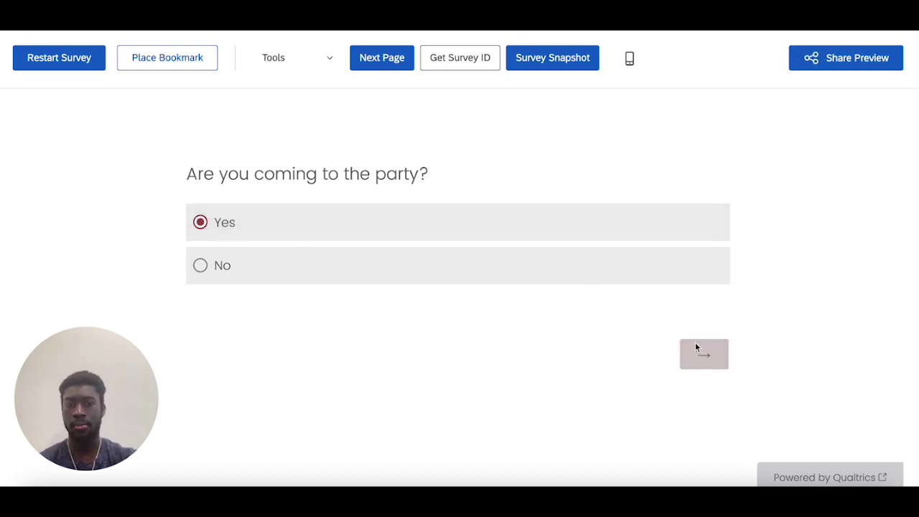
click(695, 348)
click(272, 279)
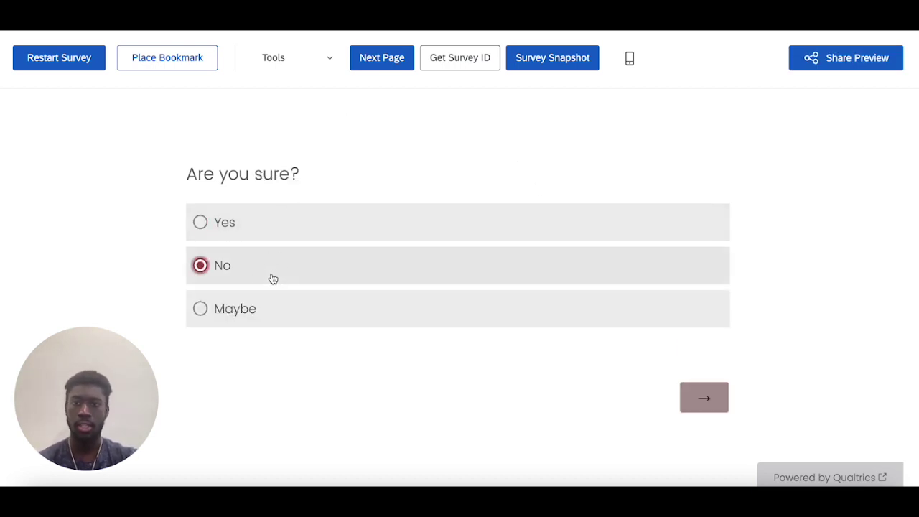
click(699, 400)
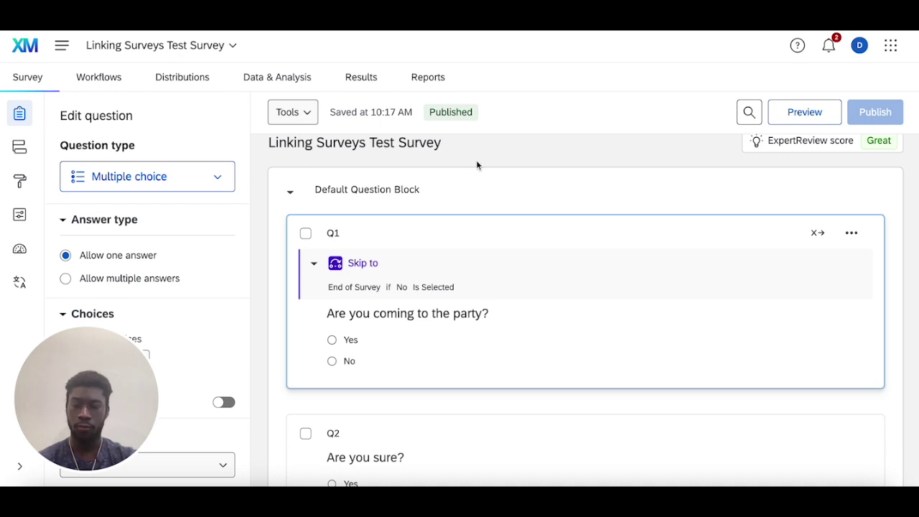
Step: Review the default End of Survey redirect settings in the builder and the branch conditions in the survey flow
scroll(476, 164, down, 5)
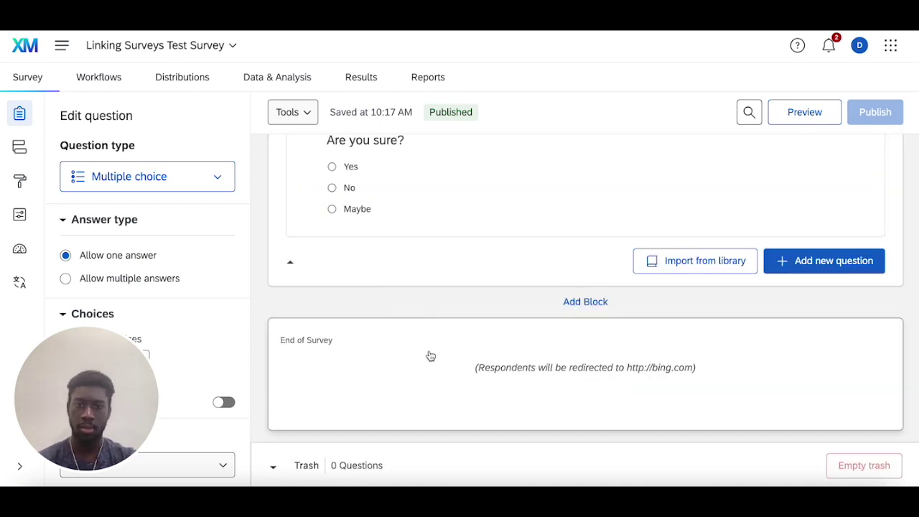
click(439, 372)
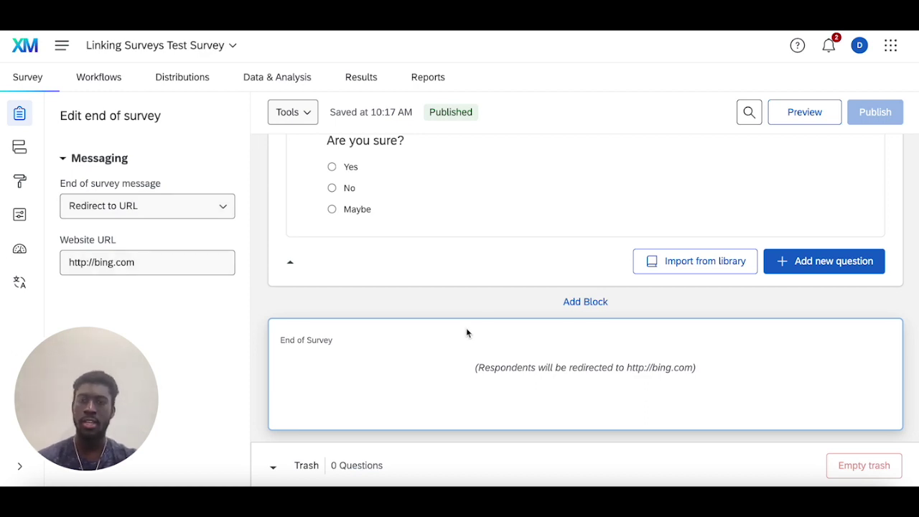
scroll(474, 300, up, 5)
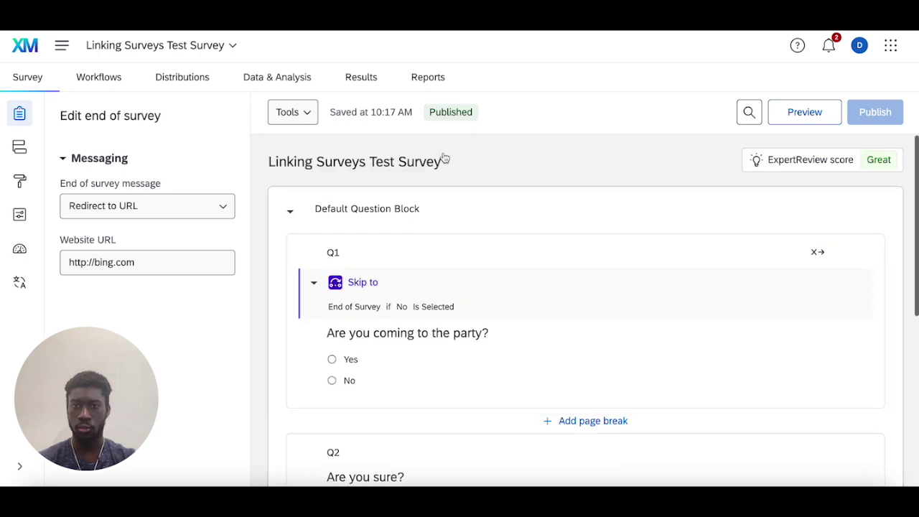
scroll(460, 316, down, 5)
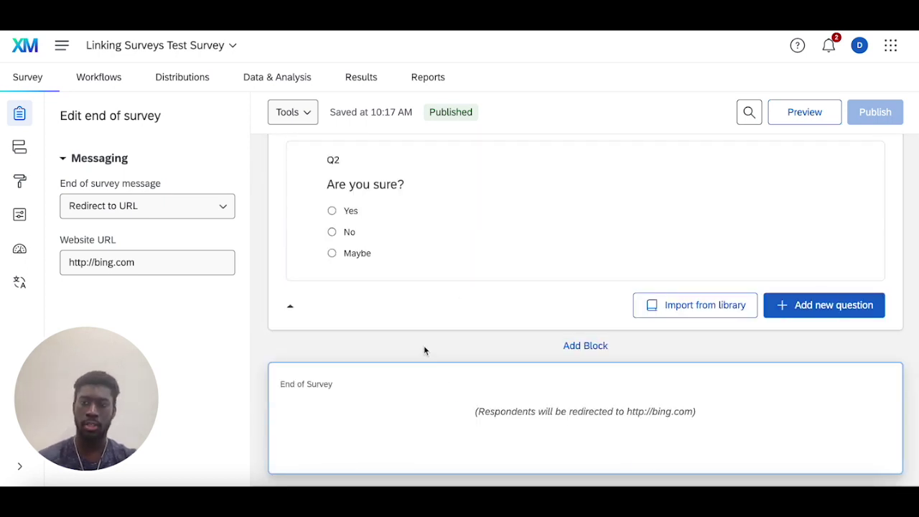
click(19, 148)
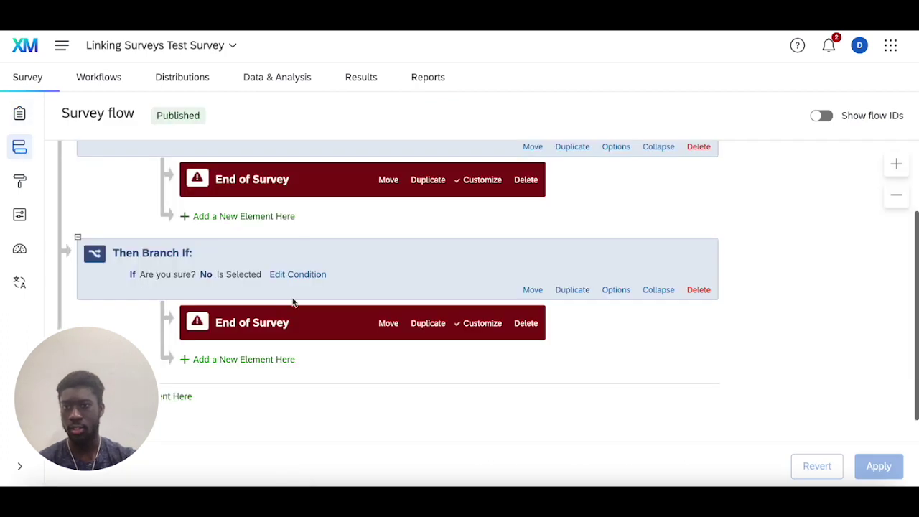
scroll(250, 185, up, 2)
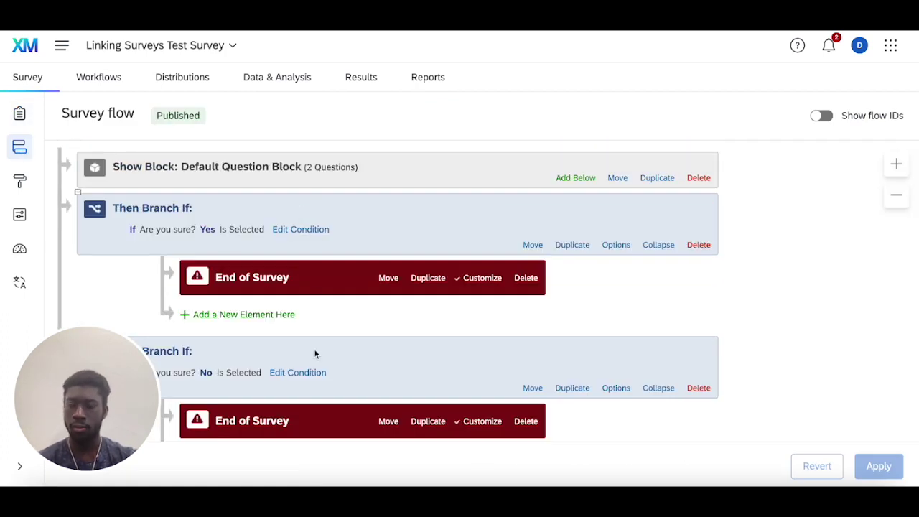